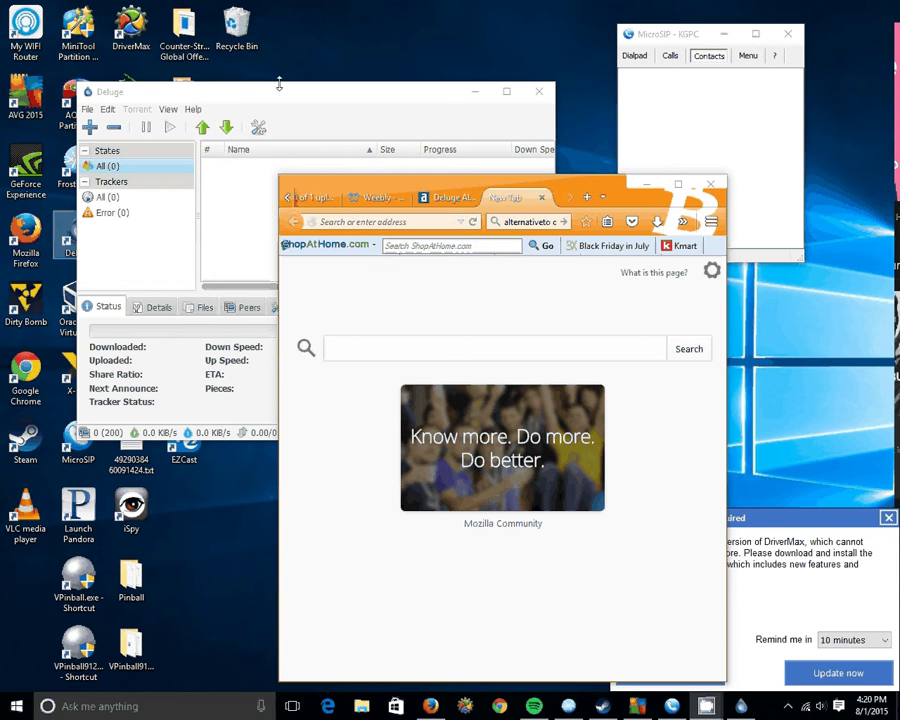
Search the web for "bittorent" in the browser and open the official BitTorrent site from the results
{"action": "left_click_drag", "start_coordinate": [279, 88], "coordinate": [414, 370]}
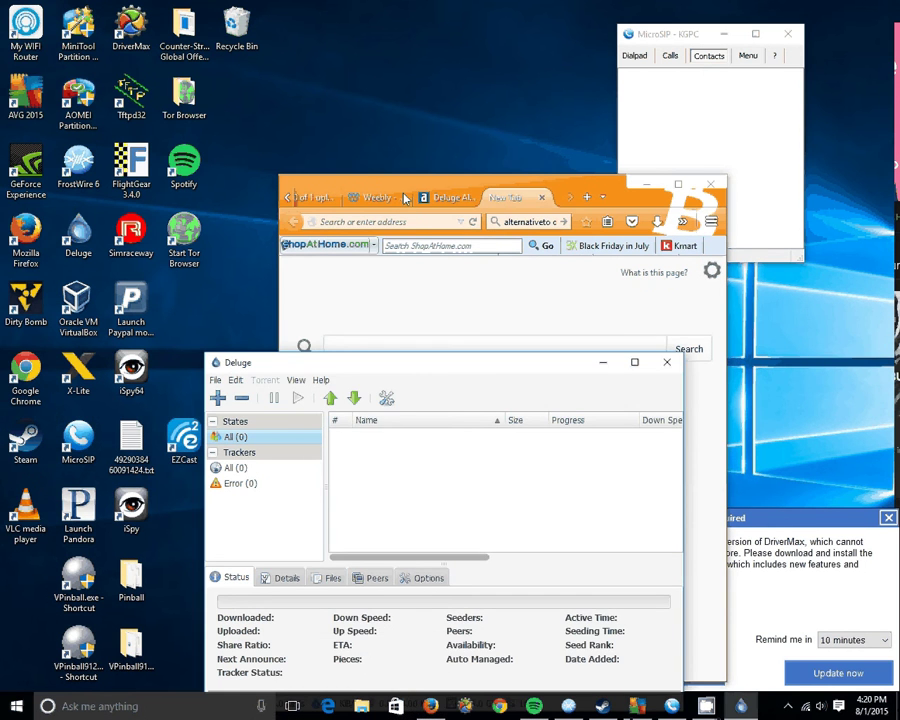
{"action": "left_click", "coordinate": [414, 220]}
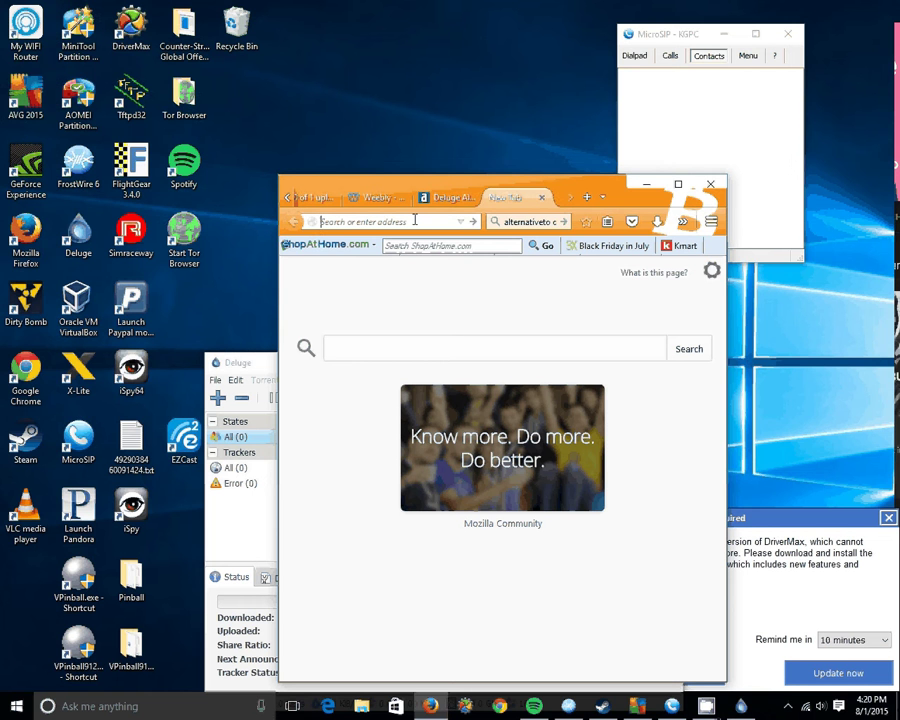
{"action": "type", "text": "bitt"}
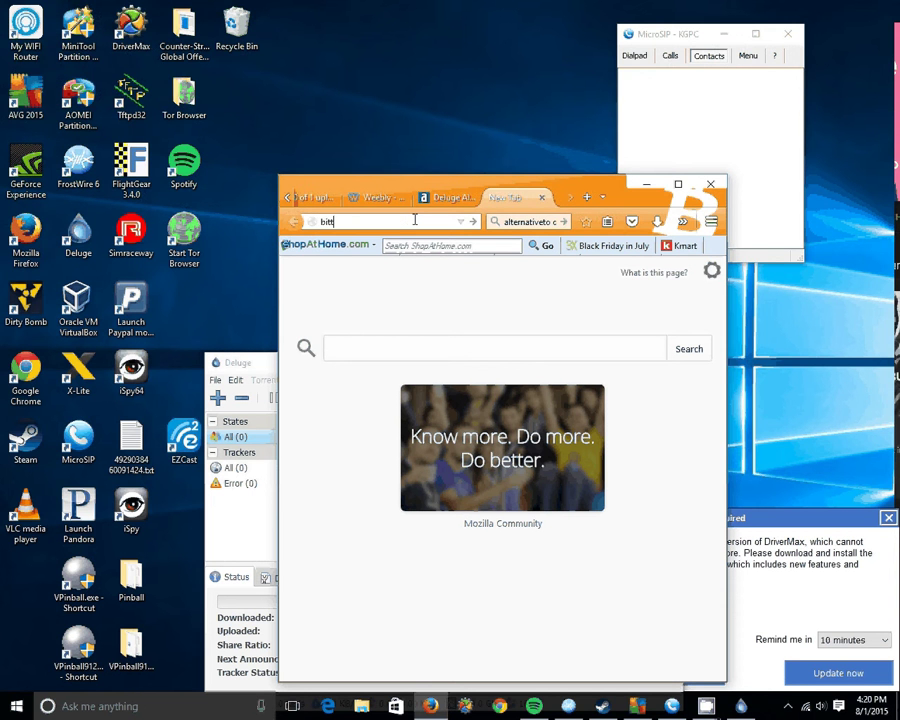
{"action": "type", "text": "orent"}
{"action": "key", "text": "Return"}
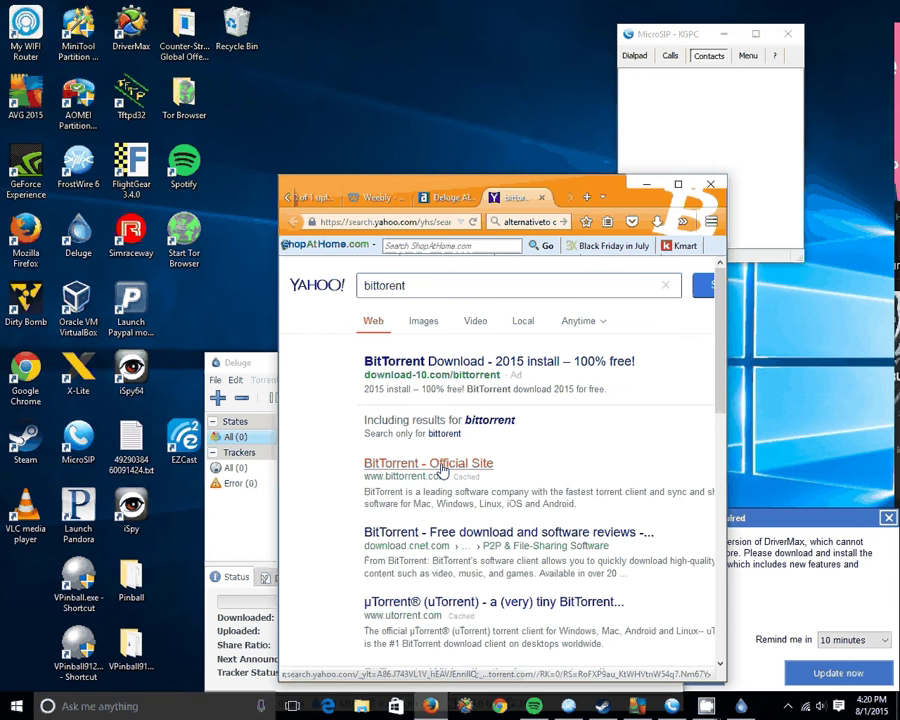
{"action": "left_click", "coordinate": [442, 466]}
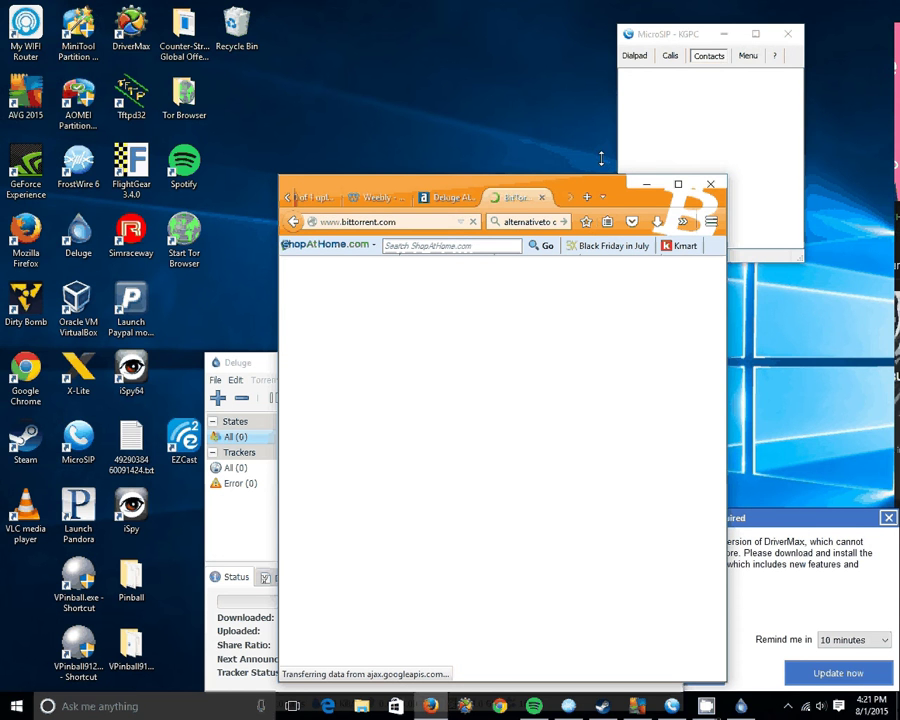
Maximize the browser, choose the free BitTorrent download for Windows and save BitTorrent.exe
{"action": "key", "text": "super+Up"}
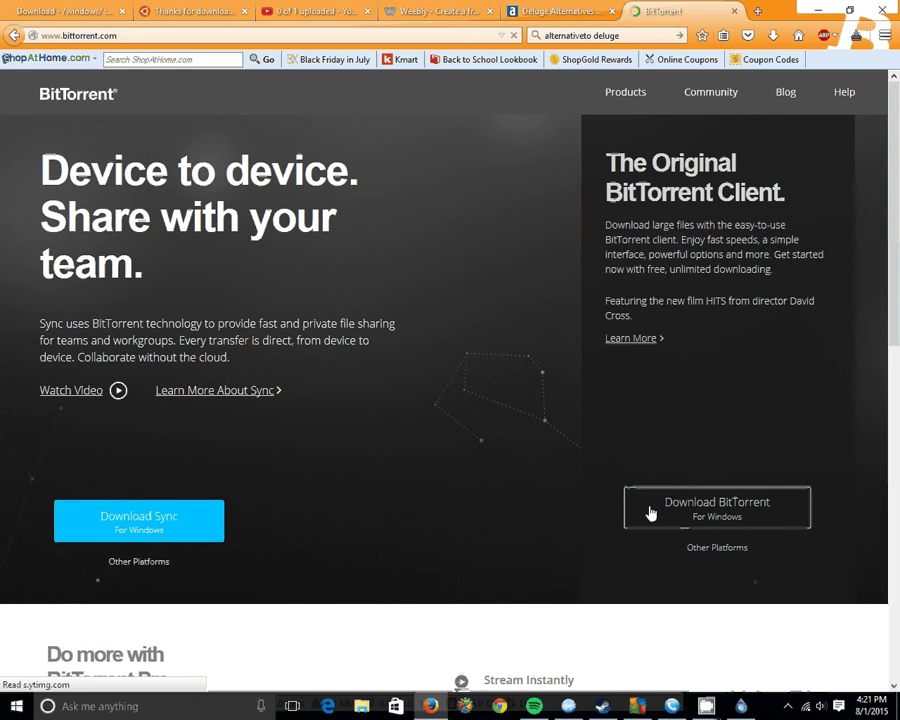
{"action": "left_click", "coordinate": [720, 508]}
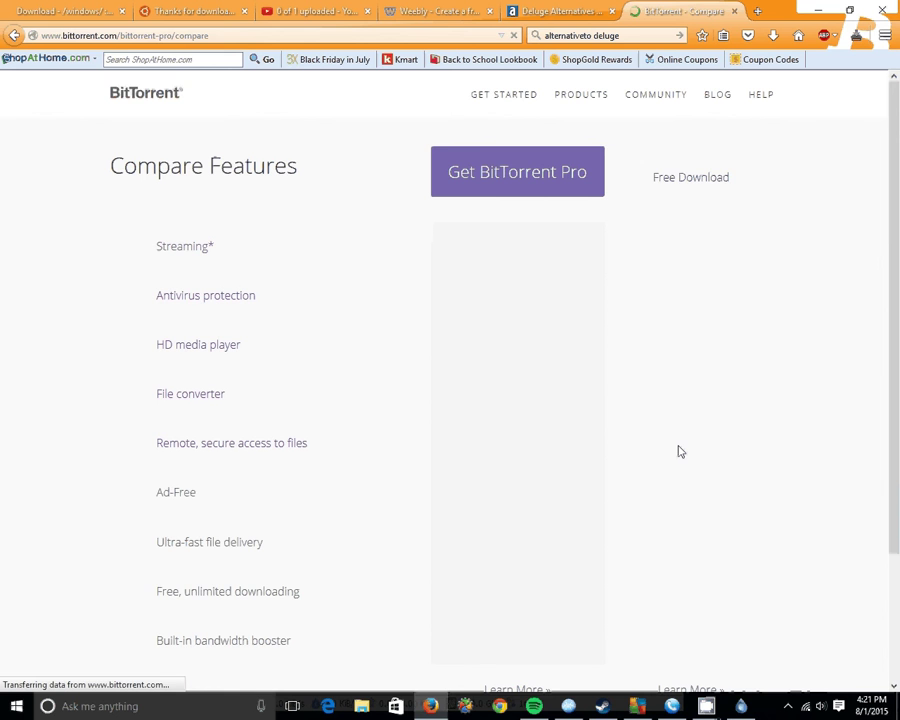
{"action": "scroll", "coordinate": [670, 390], "scroll_direction": "down", "scroll_amount": 1}
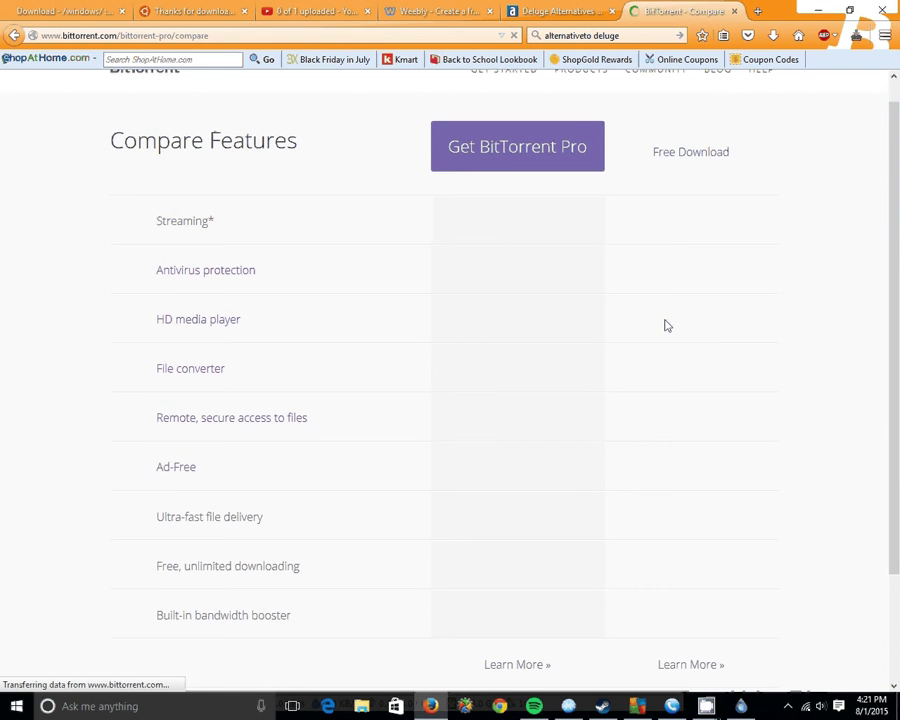
{"action": "scroll", "coordinate": [676, 260], "scroll_direction": "up", "scroll_amount": 1}
{"action": "left_click", "coordinate": [679, 184]}
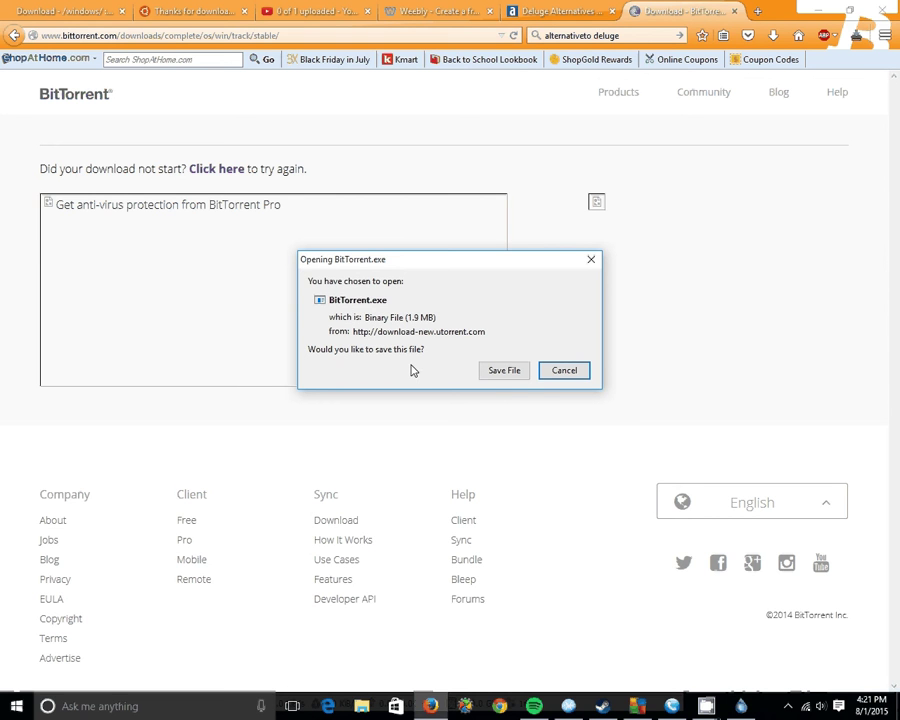
{"action": "left_click", "coordinate": [520, 376]}
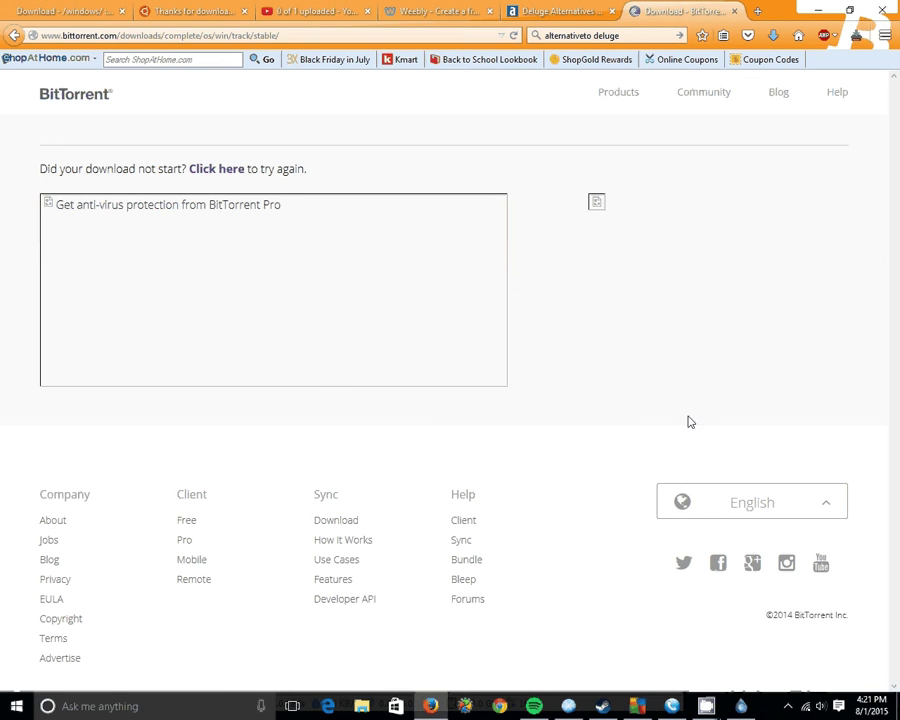
Show the downloaded BitTorrent.exe in its folder and run it, allowing it through the security warning
{"action": "left_click", "coordinate": [773, 37]}
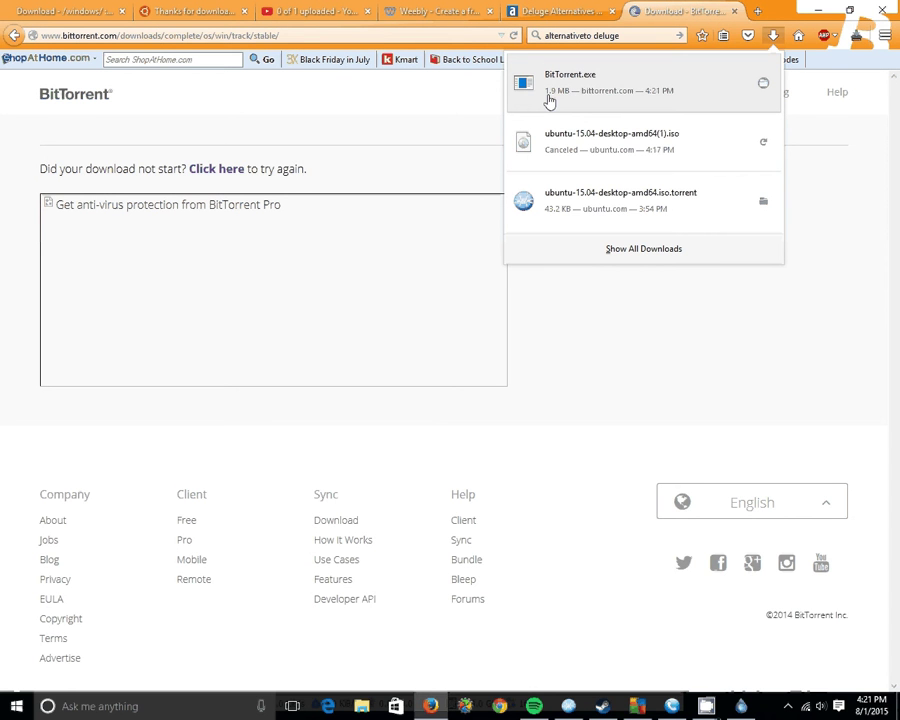
{"action": "left_click", "coordinate": [764, 87]}
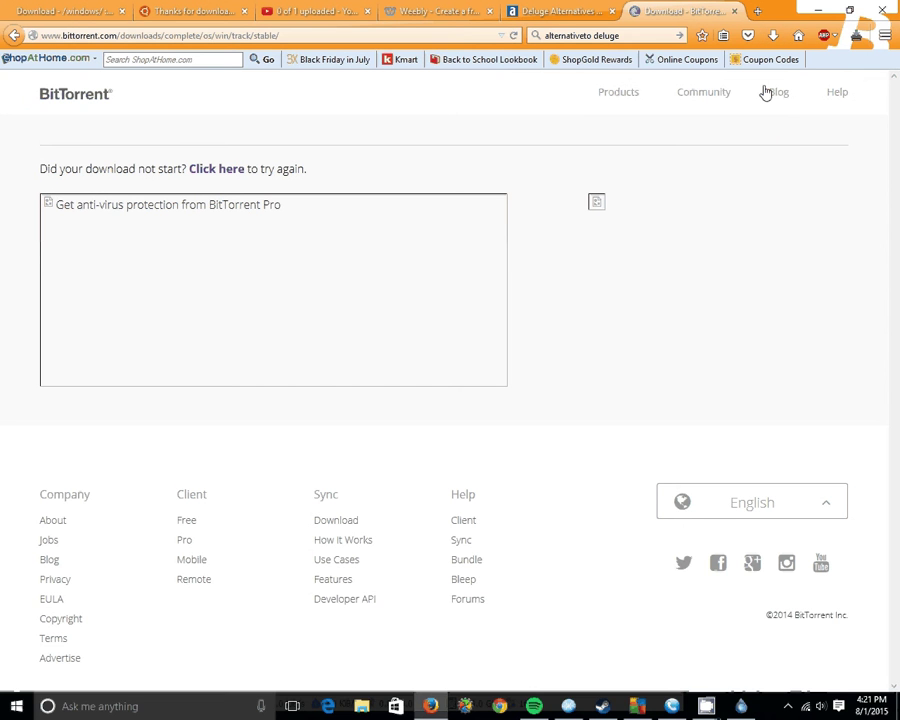
{"action": "left_click", "coordinate": [360, 706]}
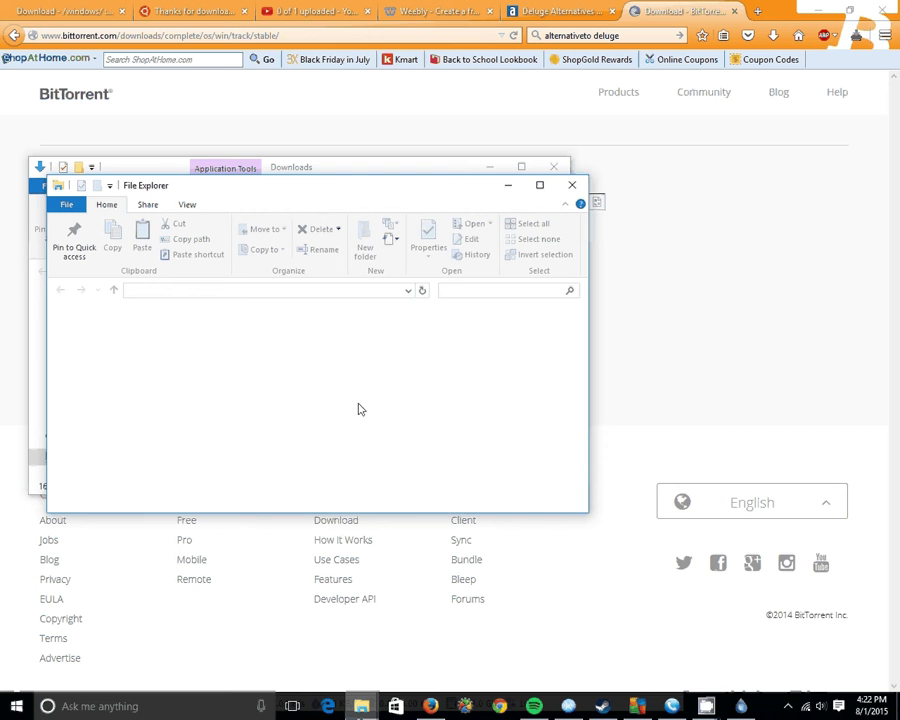
{"action": "left_click", "coordinate": [575, 187]}
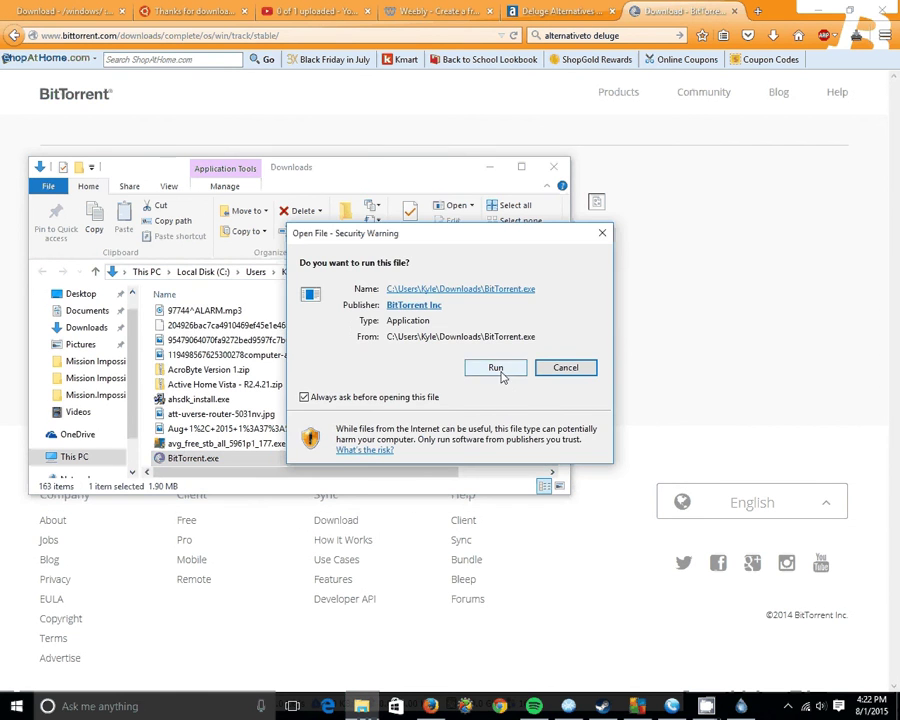
{"action": "left_click", "coordinate": [496, 368]}
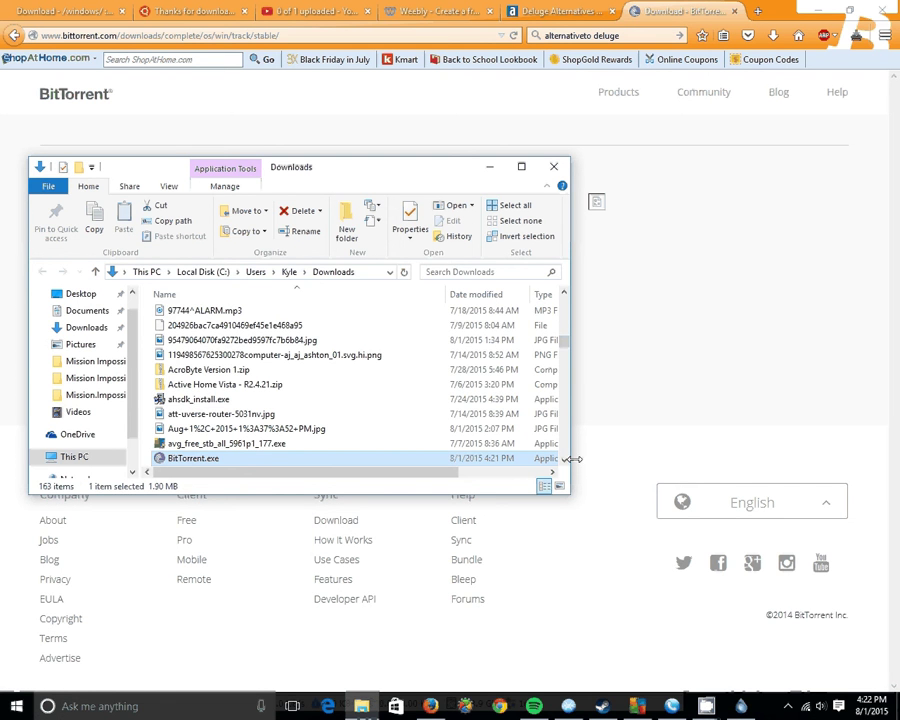
{"action": "left_click_drag", "start_coordinate": [578, 458], "coordinate": [610, 442]}
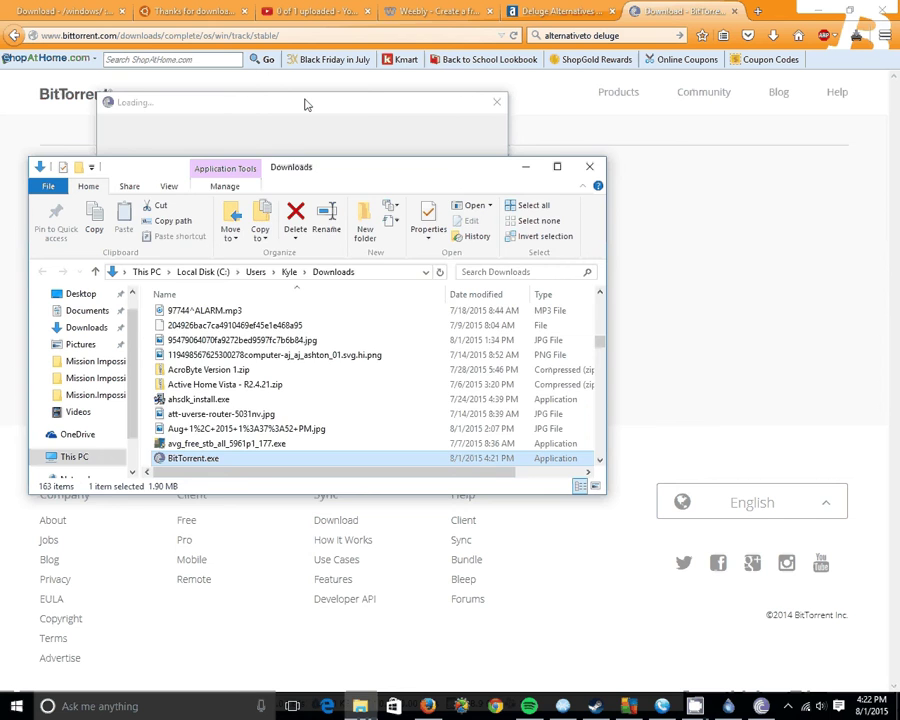
{"action": "left_click_drag", "start_coordinate": [305, 104], "coordinate": [388, 121]}
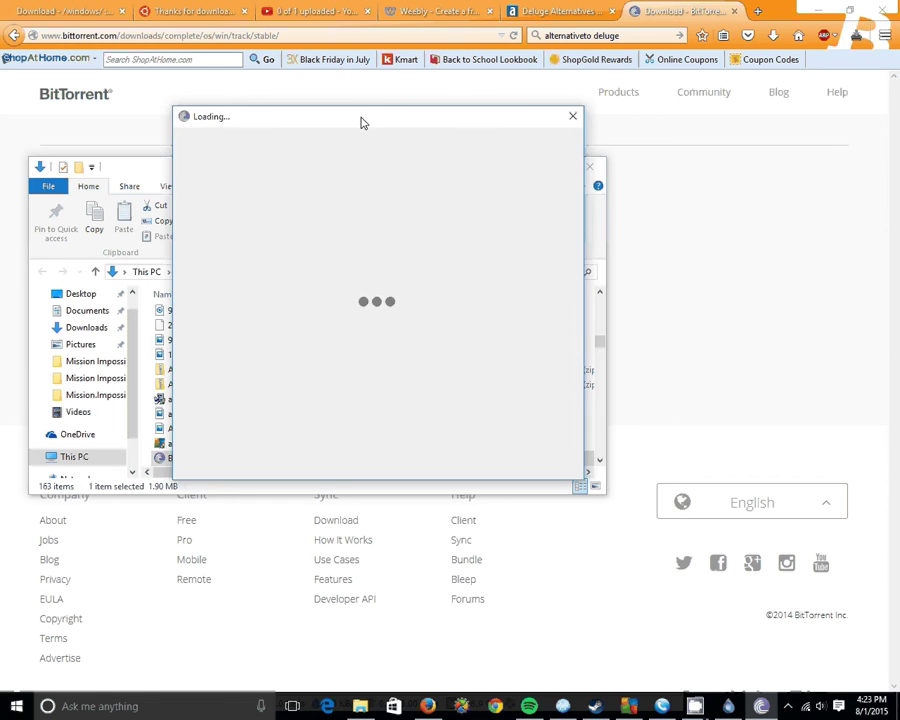
{"action": "left_click_drag", "start_coordinate": [363, 122], "coordinate": [605, 167]}
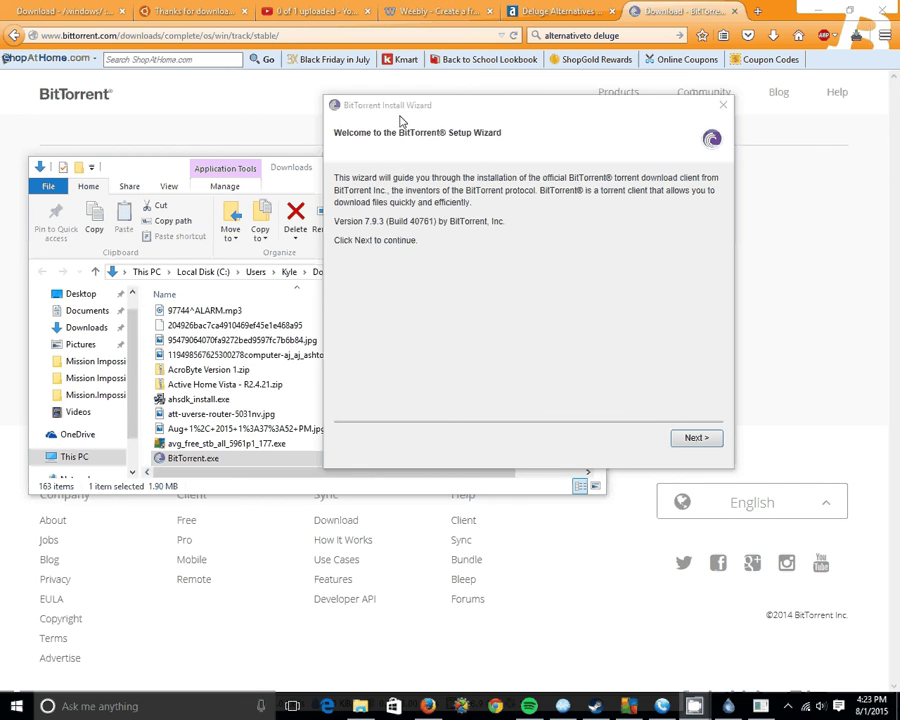
{"action": "left_click_drag", "start_coordinate": [401, 121], "coordinate": [276, 157]}
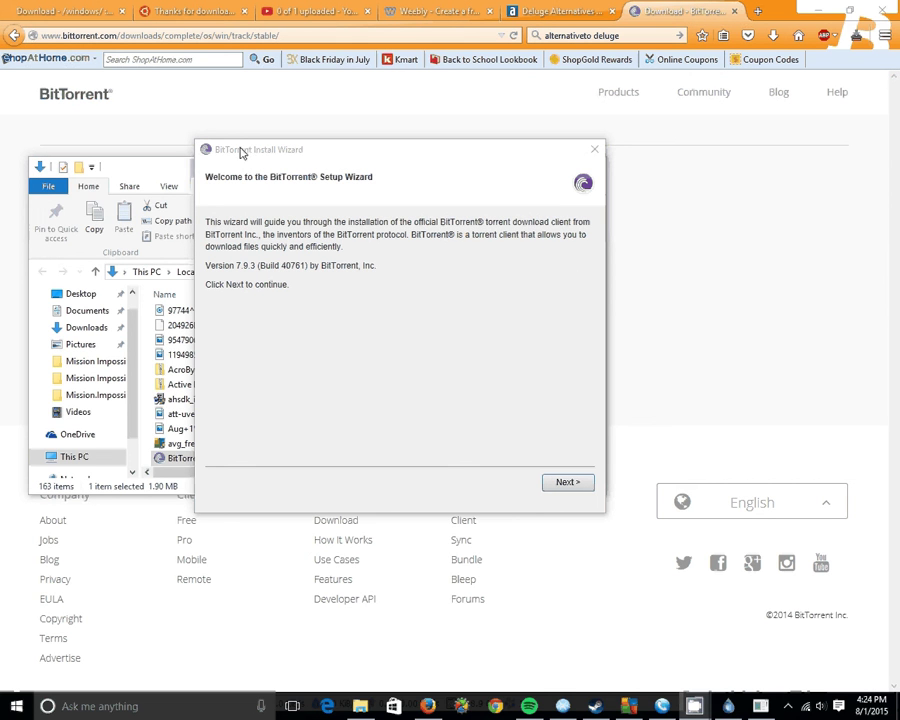
{"action": "left_click_drag", "start_coordinate": [240, 152], "coordinate": [421, 150]}
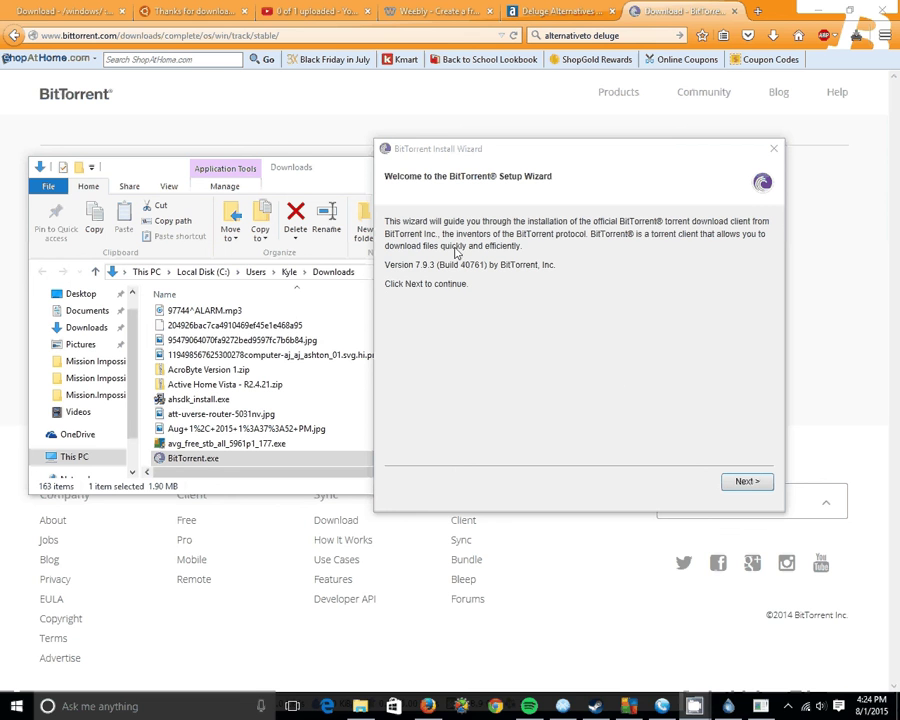
Proceed past the setup wizard's welcome and scam warning pages and accept the license agreement
{"action": "left_click", "coordinate": [745, 482]}
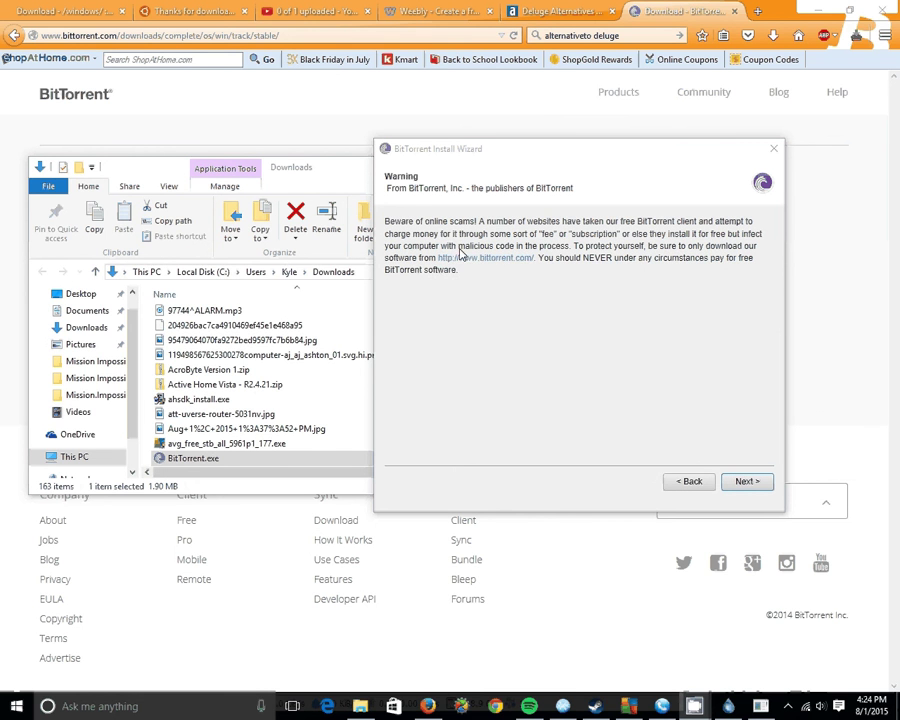
{"action": "left_click", "coordinate": [748, 482]}
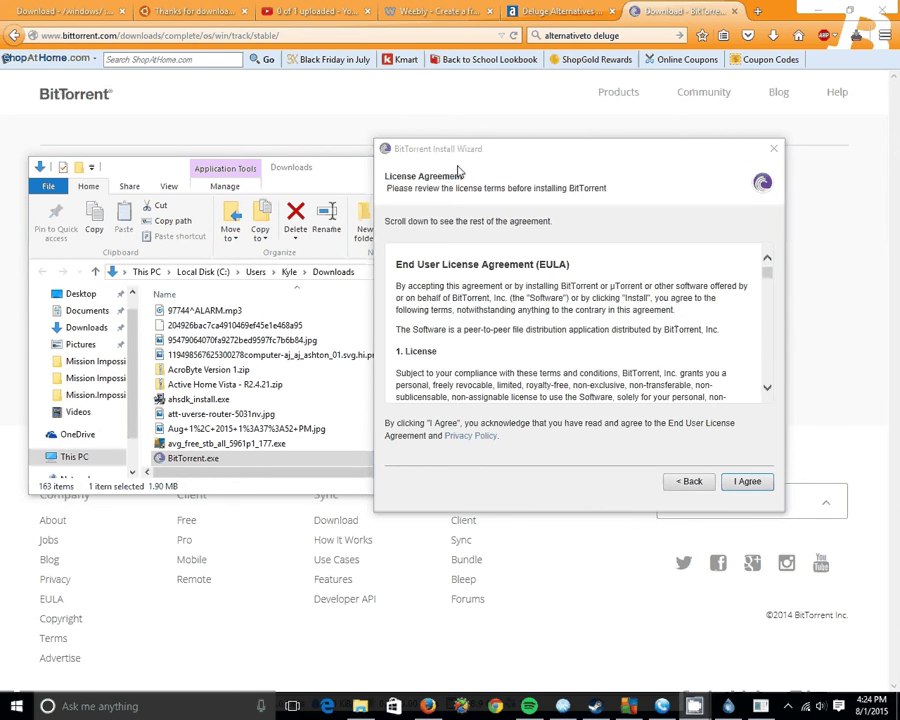
{"action": "left_click", "coordinate": [760, 483]}
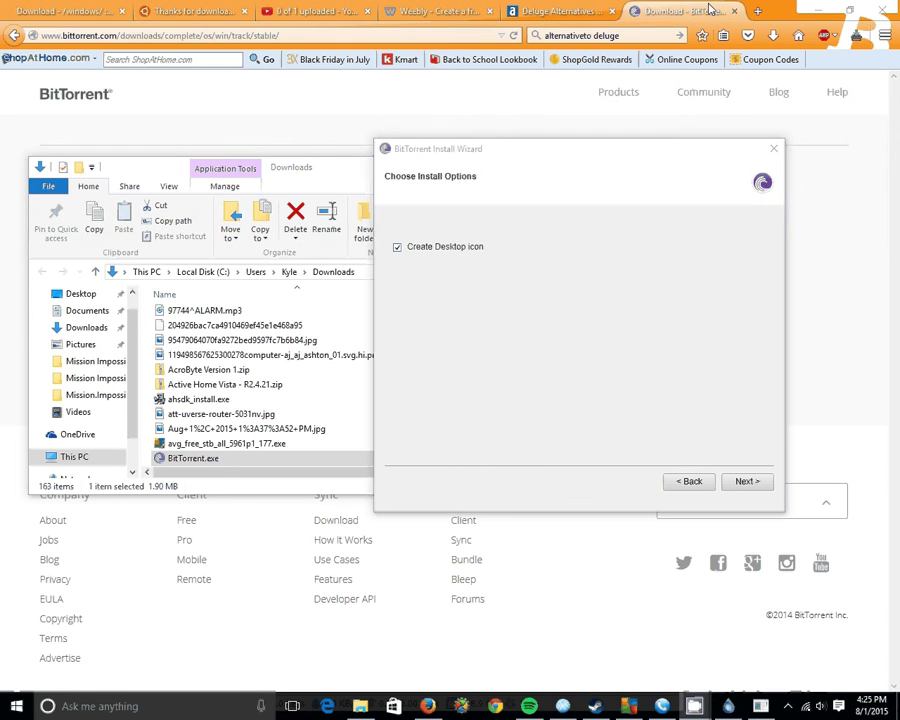
{"action": "left_click", "coordinate": [785, 16]}
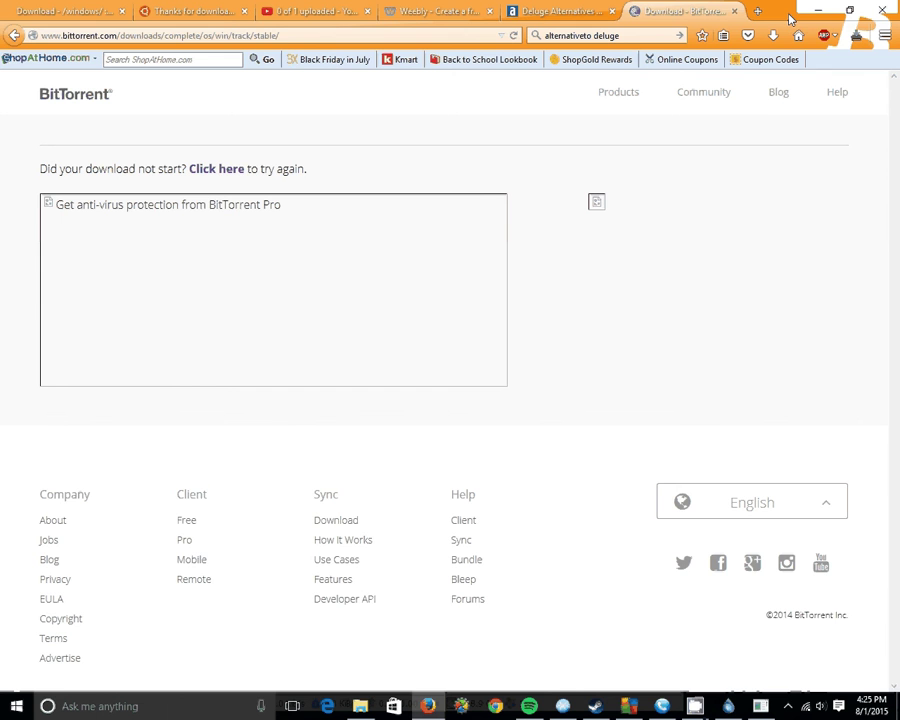
{"action": "double_click", "coordinate": [787, 8]}
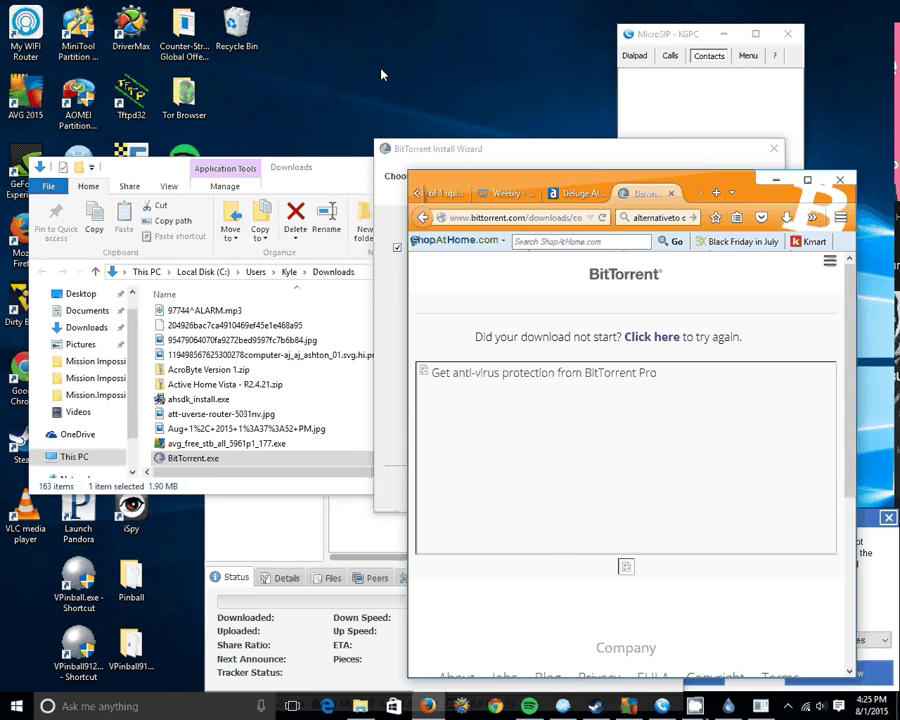
{"action": "left_click", "coordinate": [300, 172]}
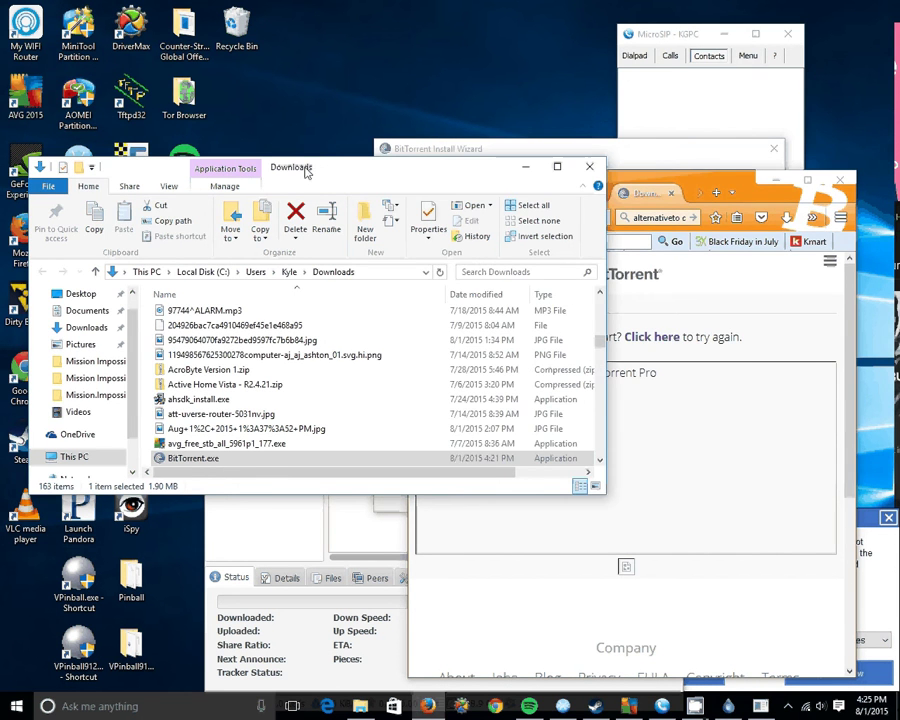
{"action": "left_click_drag", "start_coordinate": [300, 172], "coordinate": [547, 213]}
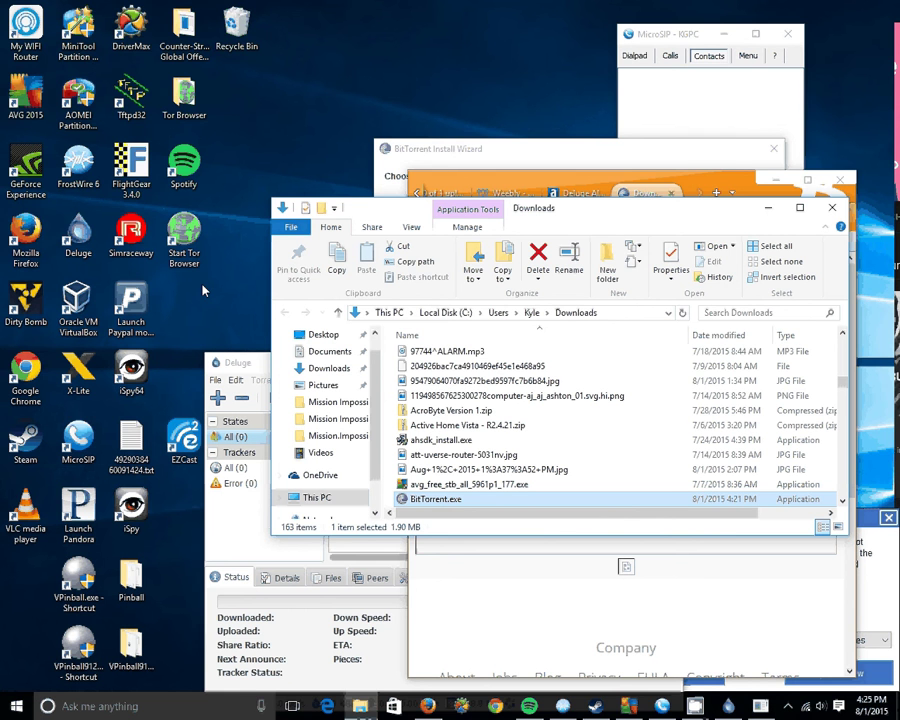
{"action": "left_click_drag", "start_coordinate": [158, 3], "coordinate": [240, 112]}
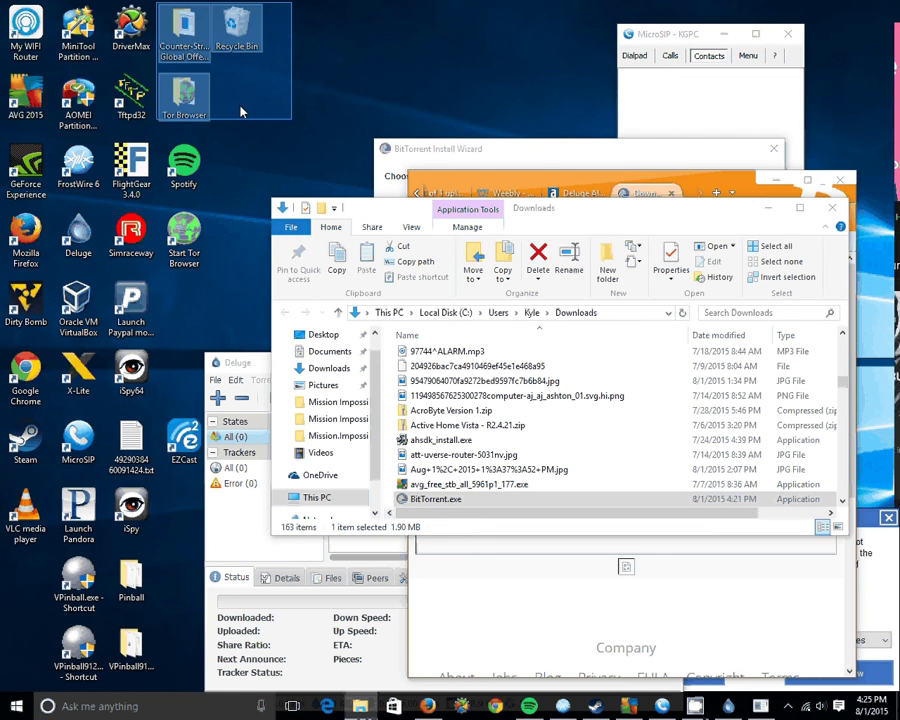
{"action": "left_click", "coordinate": [240, 112]}
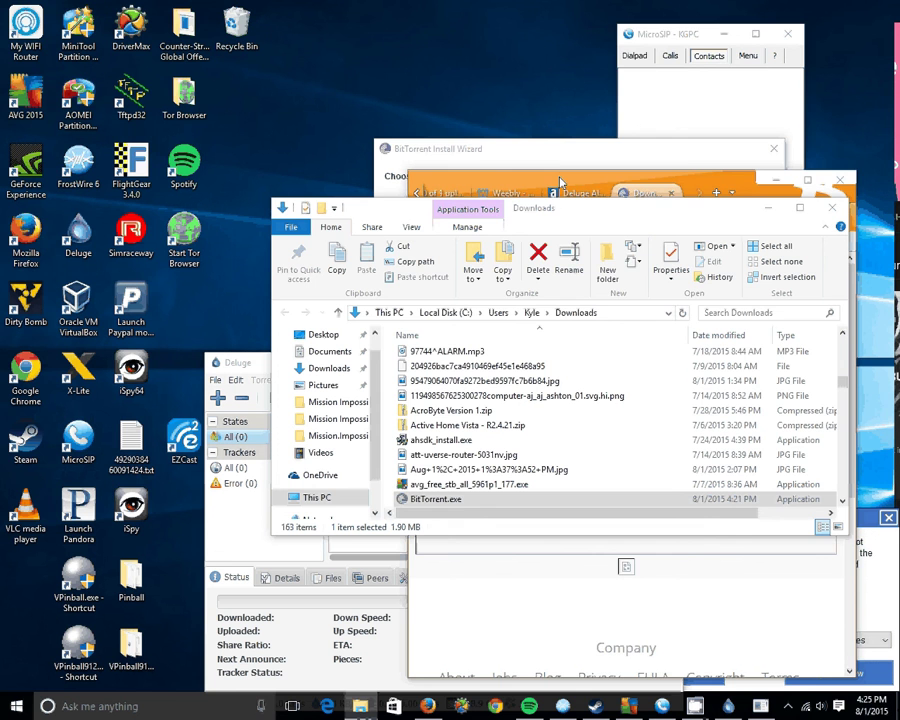
{"action": "left_click_drag", "start_coordinate": [561, 183], "coordinate": [528, 5]}
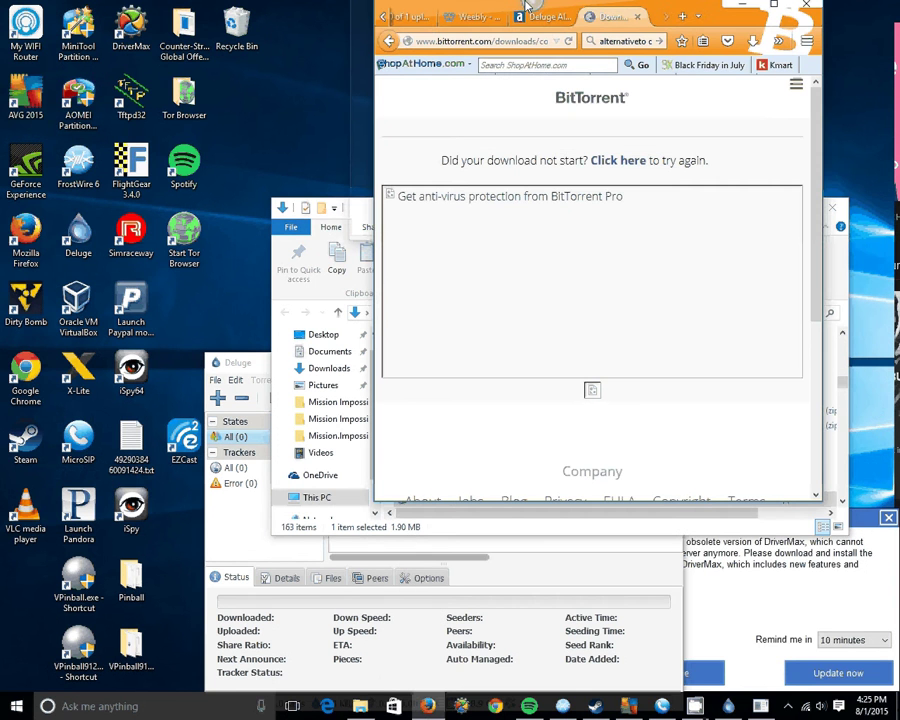
{"action": "double_click", "coordinate": [528, 5]}
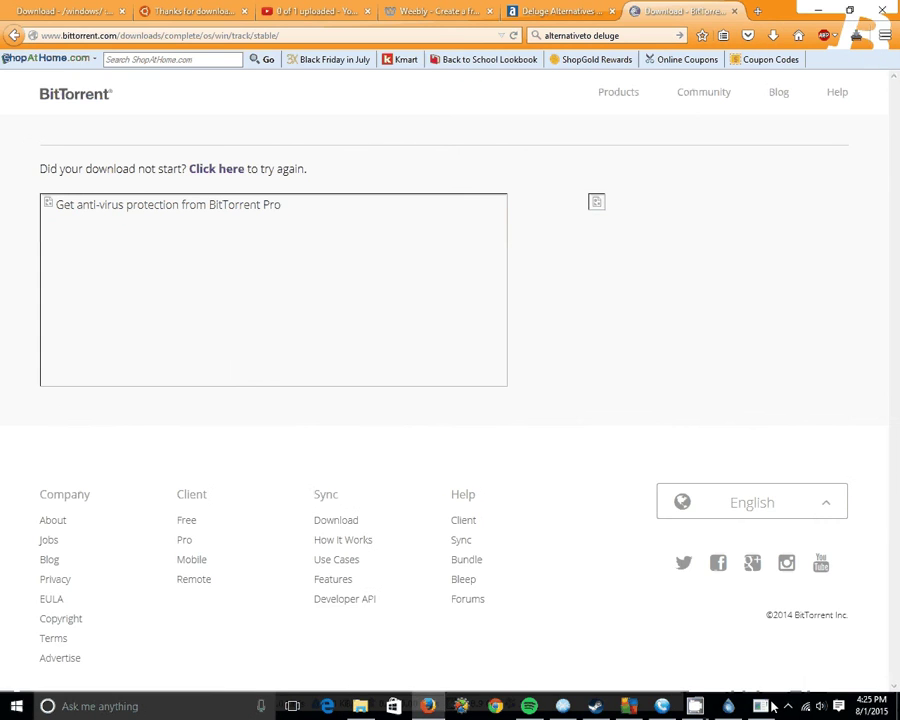
{"action": "left_click", "coordinate": [768, 706]}
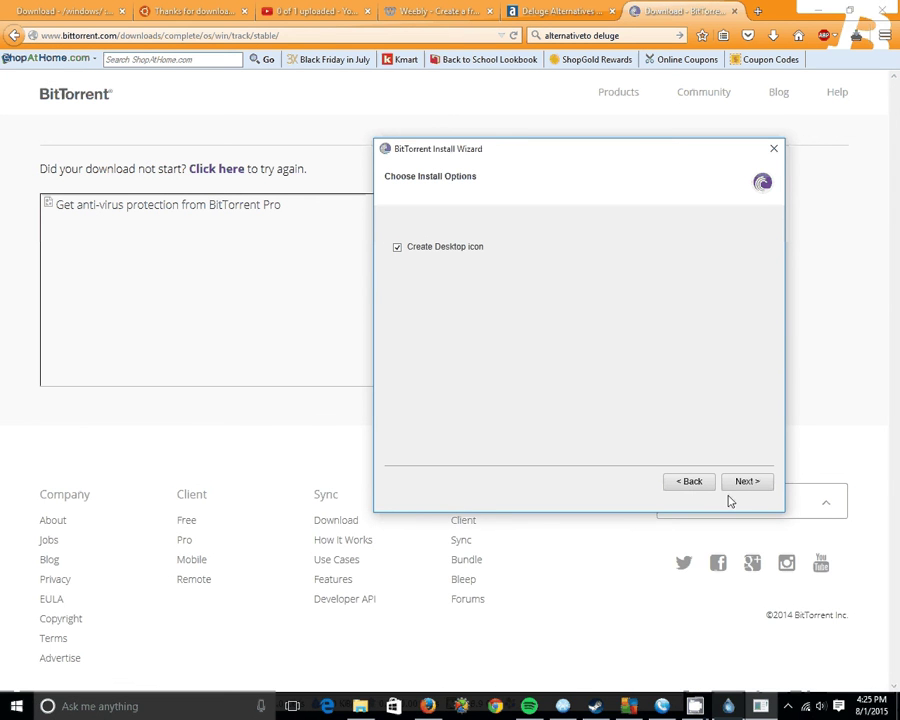
Accept the desktop icon option and the preselected configuration settings, and opt out of the BitTorrent Bundle offer
{"action": "left_click", "coordinate": [766, 483]}
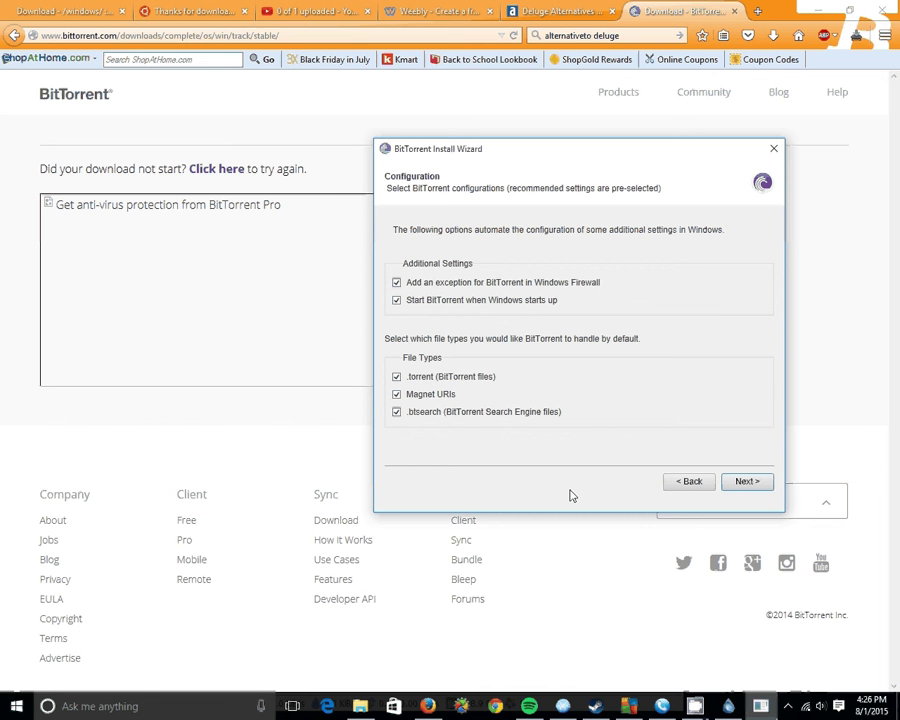
{"action": "left_click", "coordinate": [745, 482]}
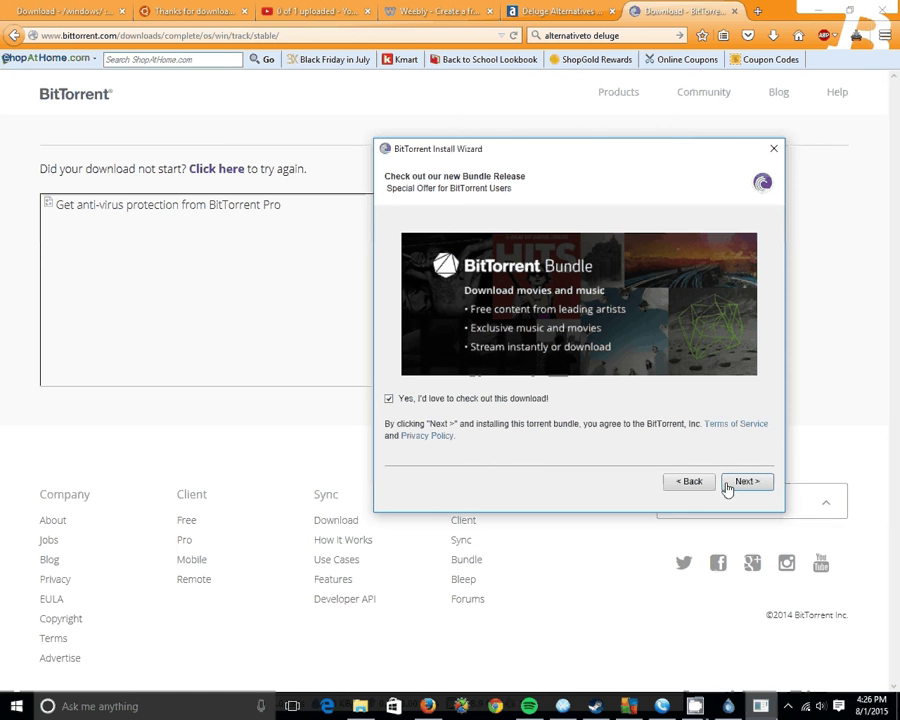
{"action": "left_click", "coordinate": [388, 398]}
{"action": "left_click", "coordinate": [768, 487]}
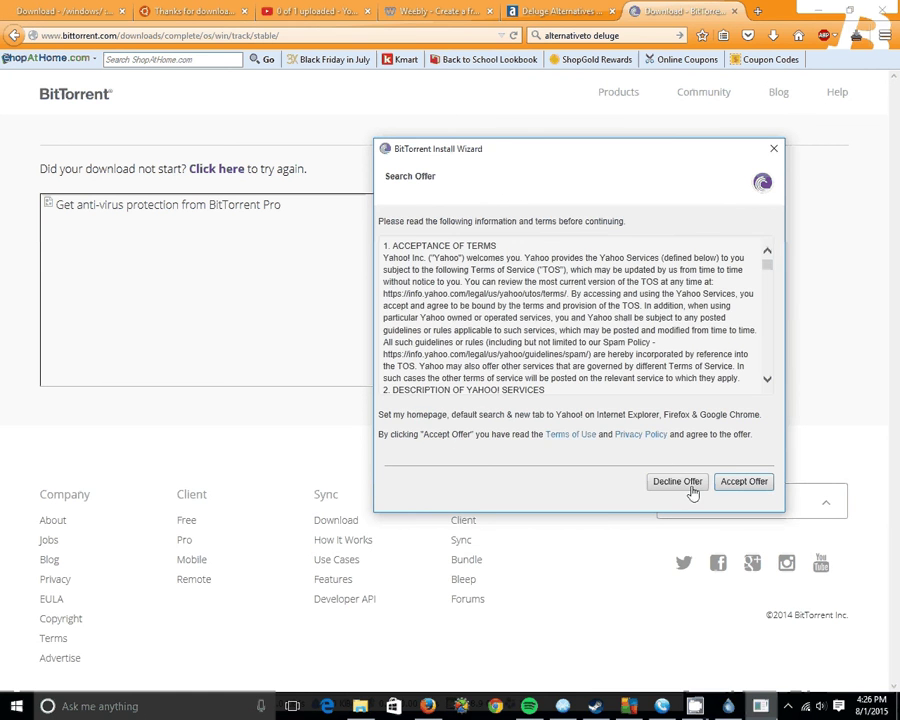
Decline the Yahoo search offer, opt out of installing the Dashlane password manager, and finish the BitTorrent setup wizard
{"action": "left_click", "coordinate": [689, 486]}
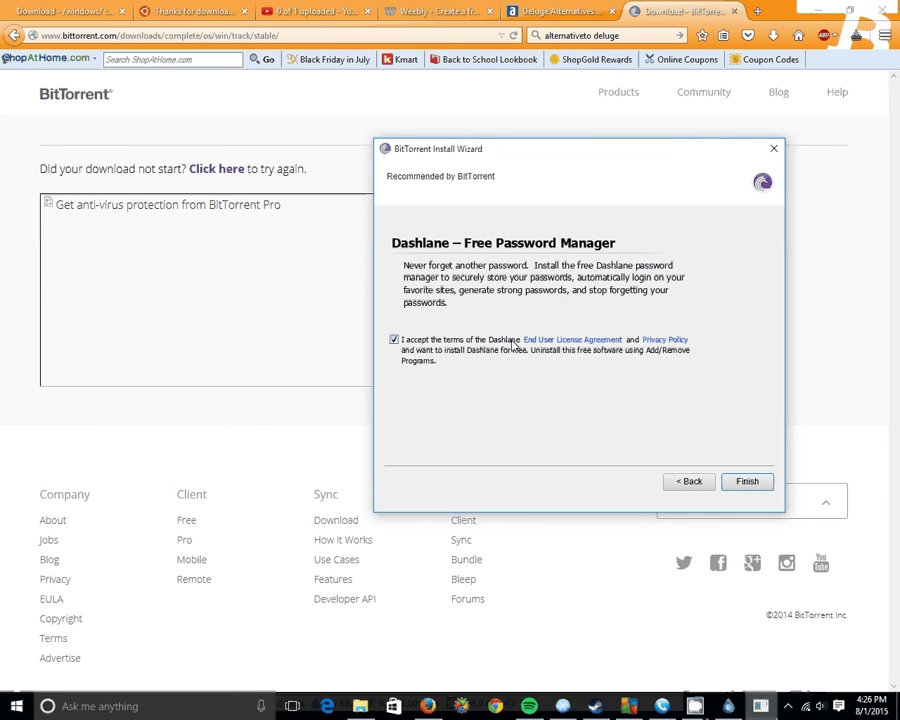
{"action": "left_click", "coordinate": [394, 340]}
{"action": "left_click", "coordinate": [744, 484]}
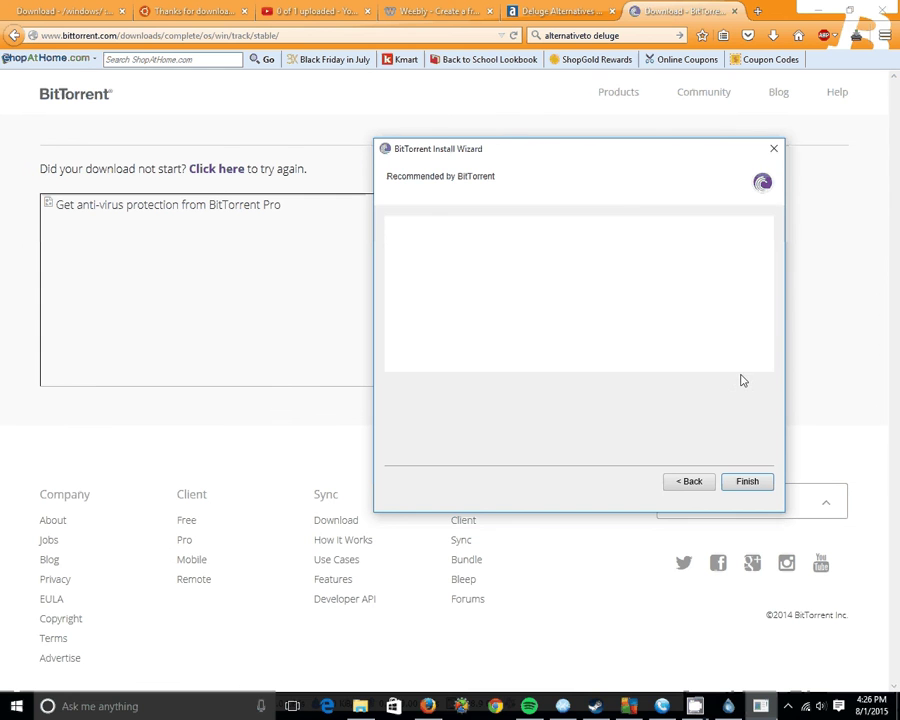
{"action": "left_click", "coordinate": [798, 387]}
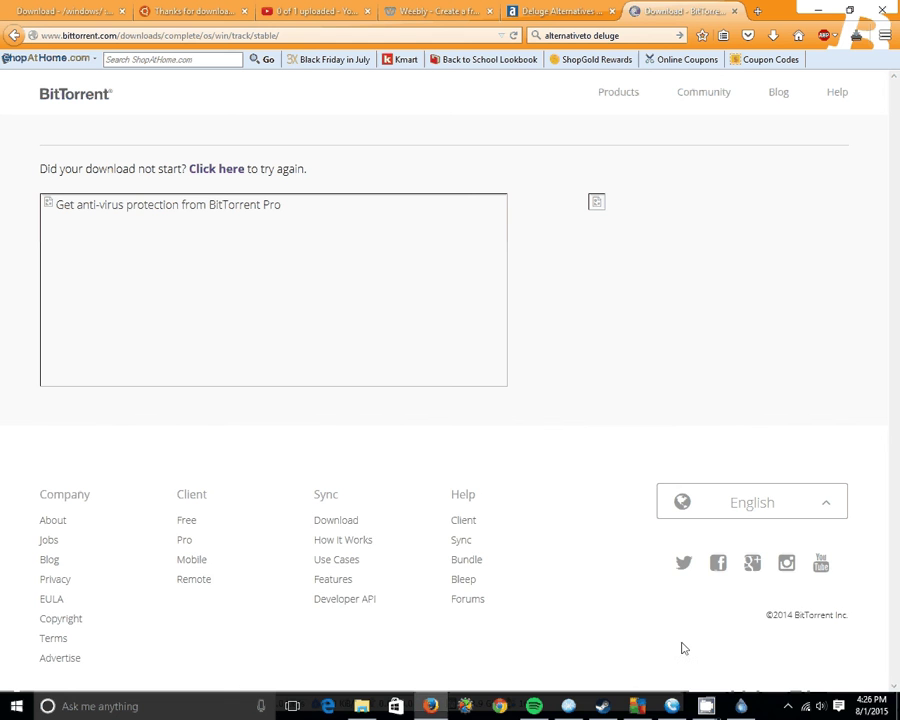
Switch to AVG AntiVirus to check the whole computer scan, and move its window out of the way
{"action": "mouse_move", "coordinate": [740, 705]}
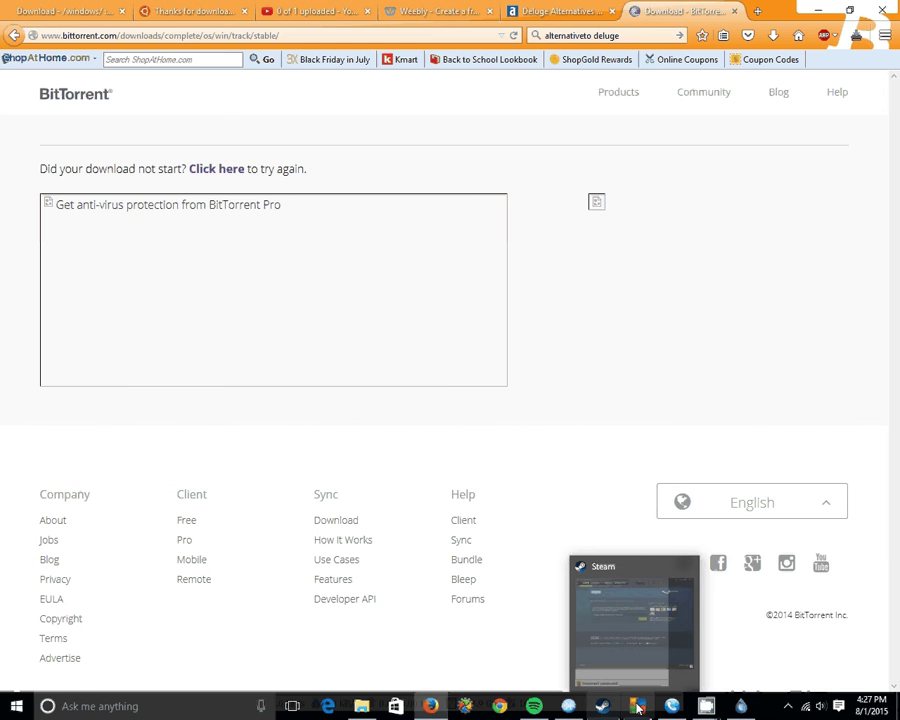
{"action": "mouse_move", "coordinate": [647, 713]}
{"action": "mouse_move", "coordinate": [637, 652]}
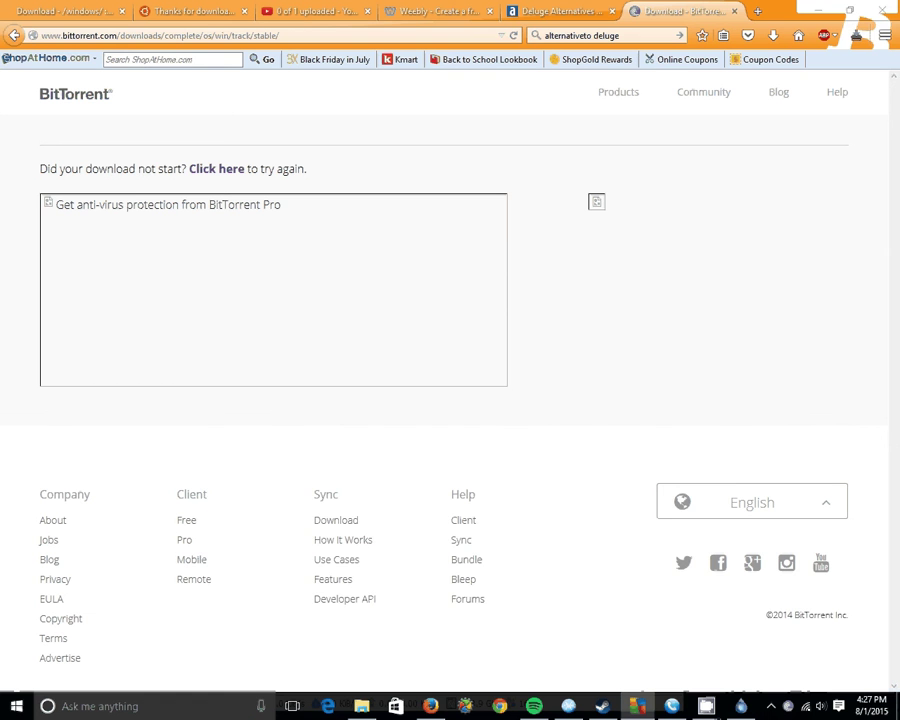
{"action": "left_click", "coordinate": [637, 706]}
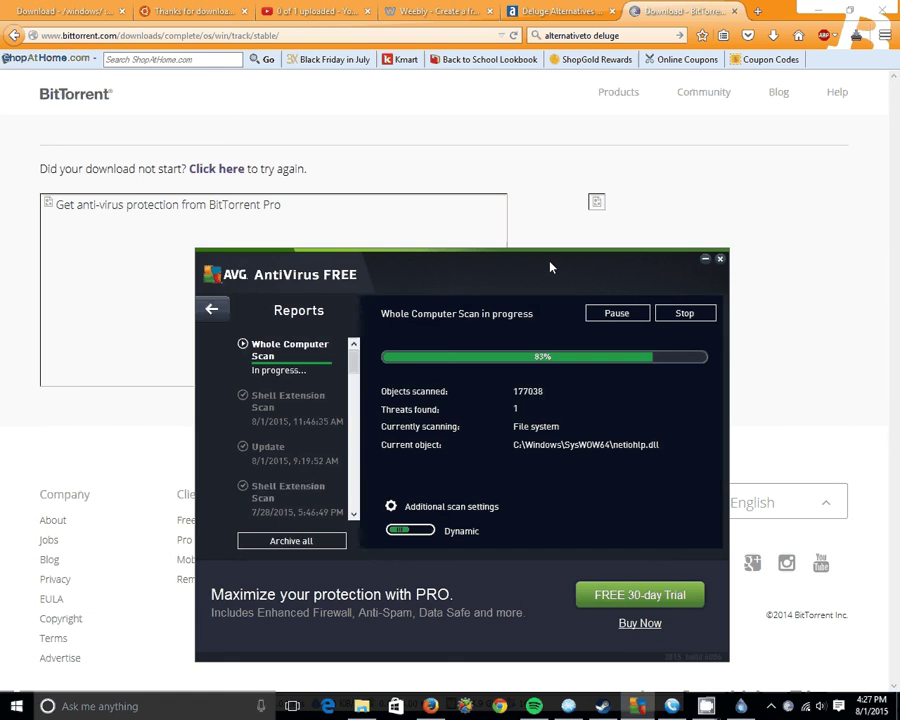
{"action": "left_click_drag", "start_coordinate": [550, 267], "coordinate": [895, 275]}
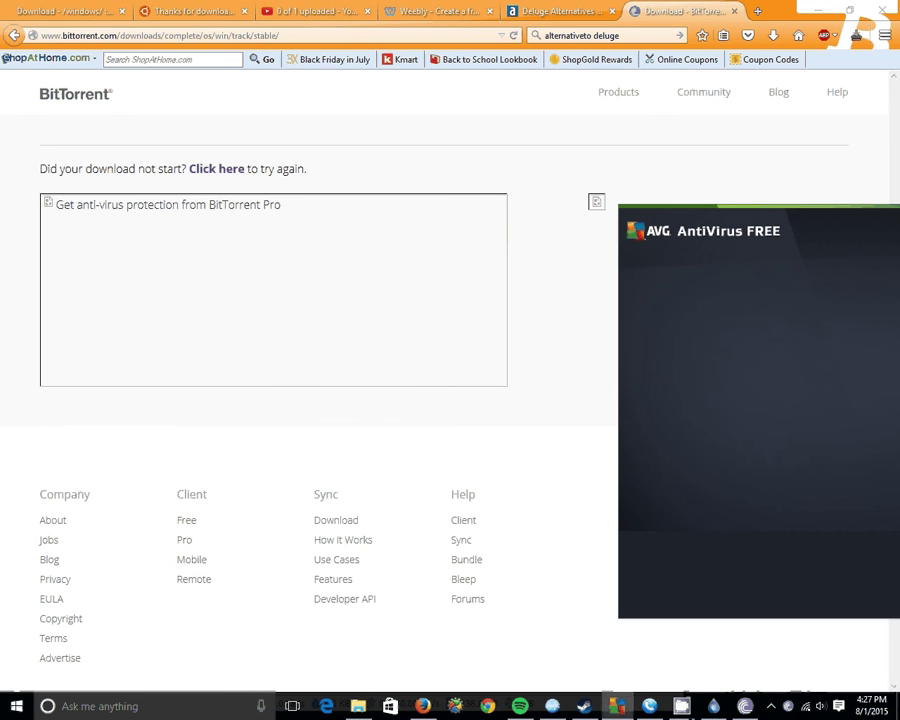
{"action": "key", "text": "super+Down"}
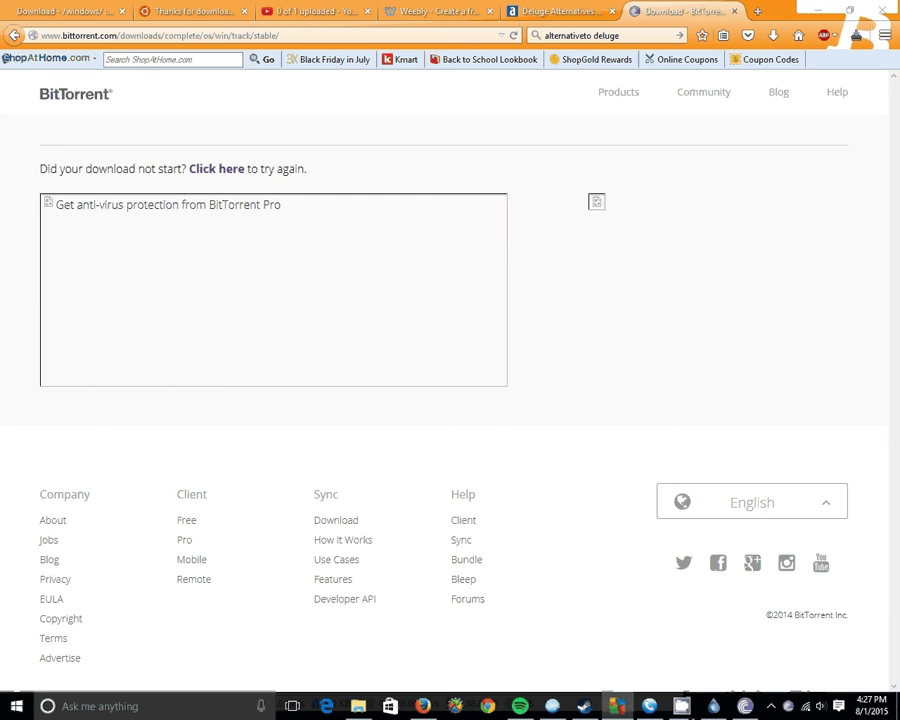
Bring up the newly installed BitTorrent client and close its main window
{"action": "left_click", "coordinate": [715, 708]}
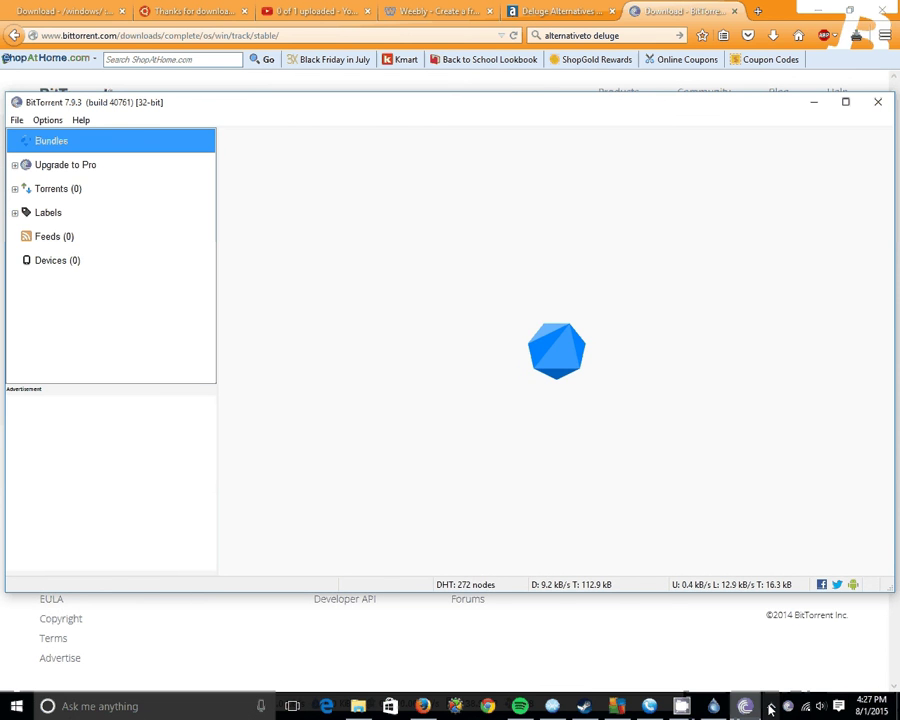
{"action": "left_click", "coordinate": [878, 103]}
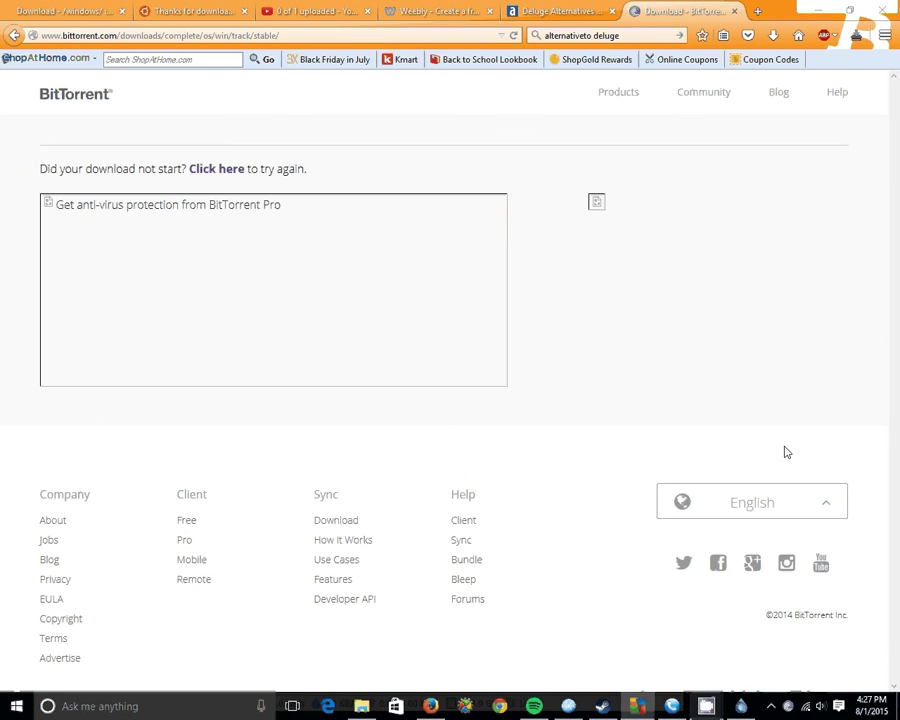
Review the BitTorrent notification area icon's options and tuck the icon away among the hidden system icons
{"action": "right_click", "coordinate": [789, 706]}
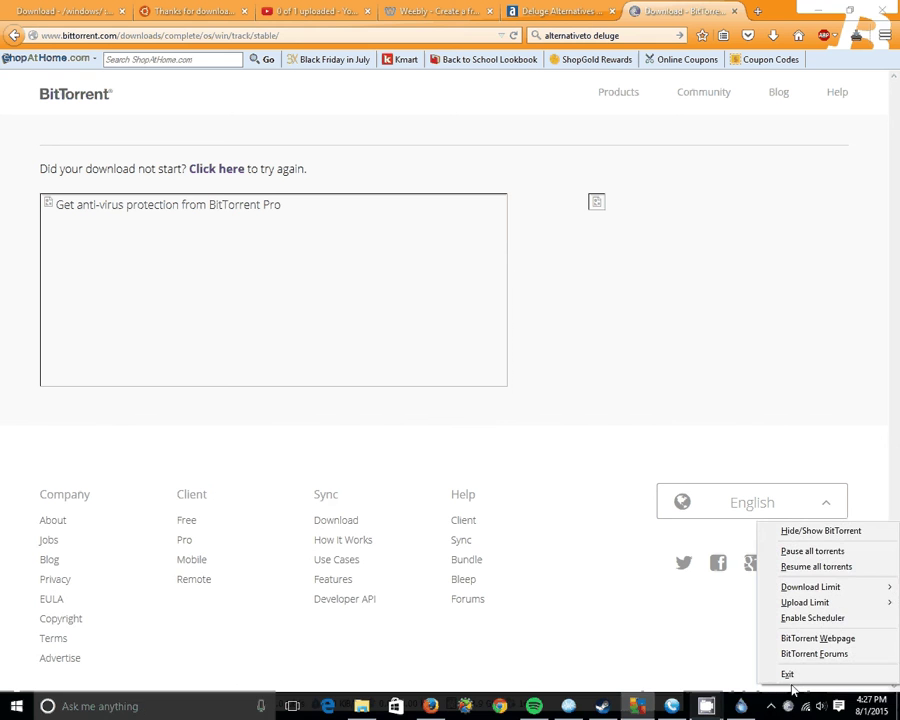
{"action": "right_click", "coordinate": [788, 707]}
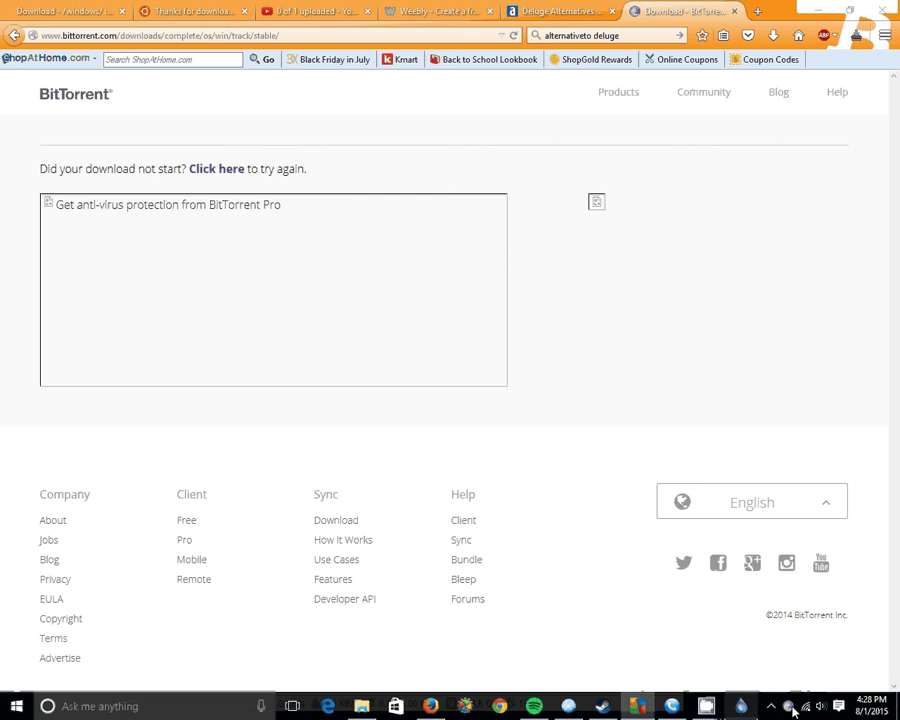
{"action": "left_click", "coordinate": [771, 706]}
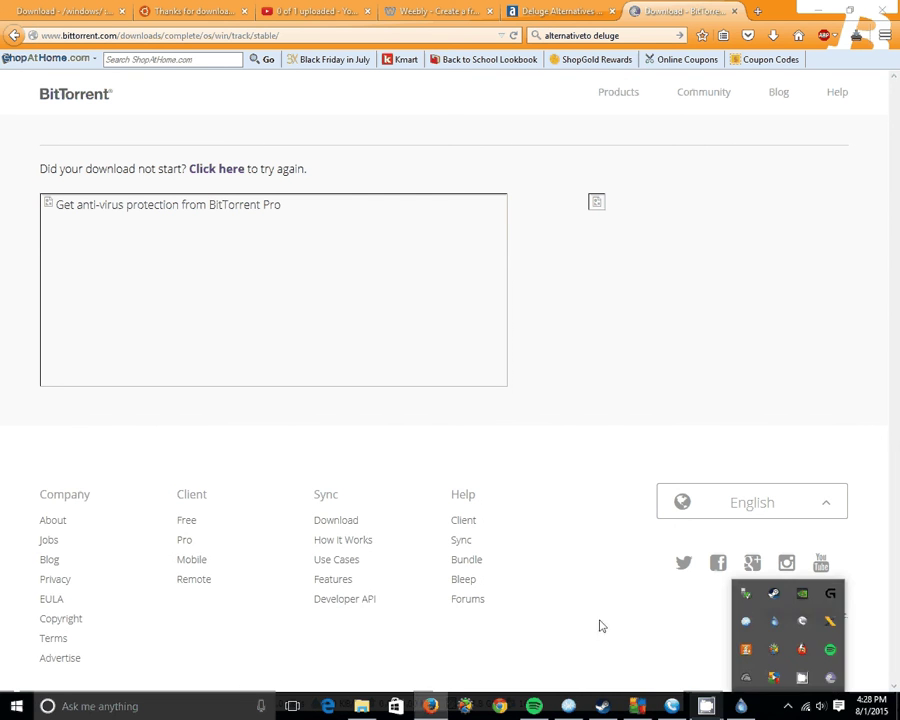
{"action": "left_click", "coordinate": [624, 580]}
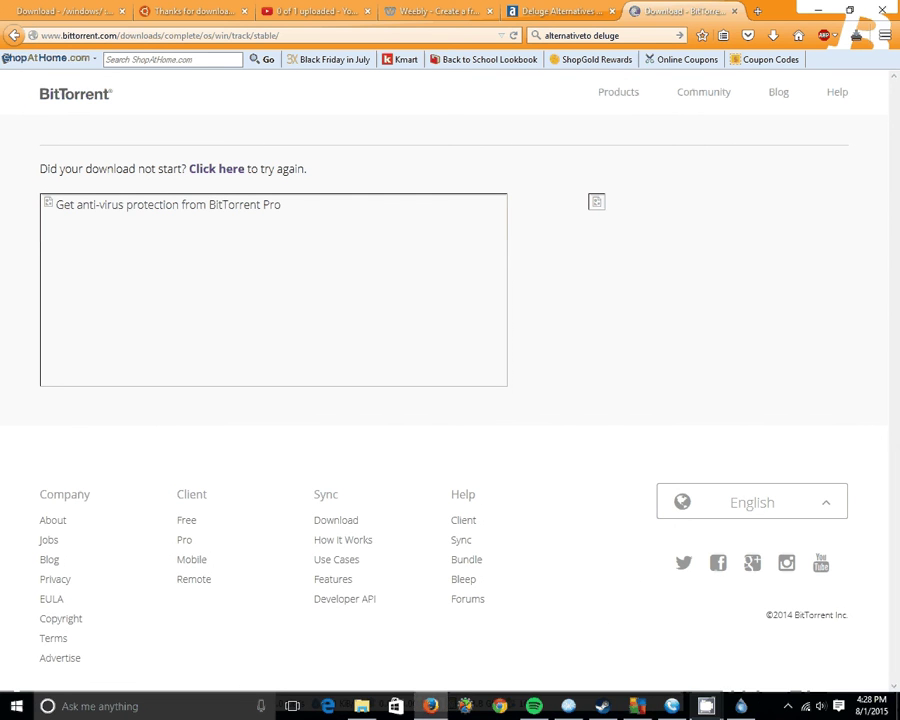